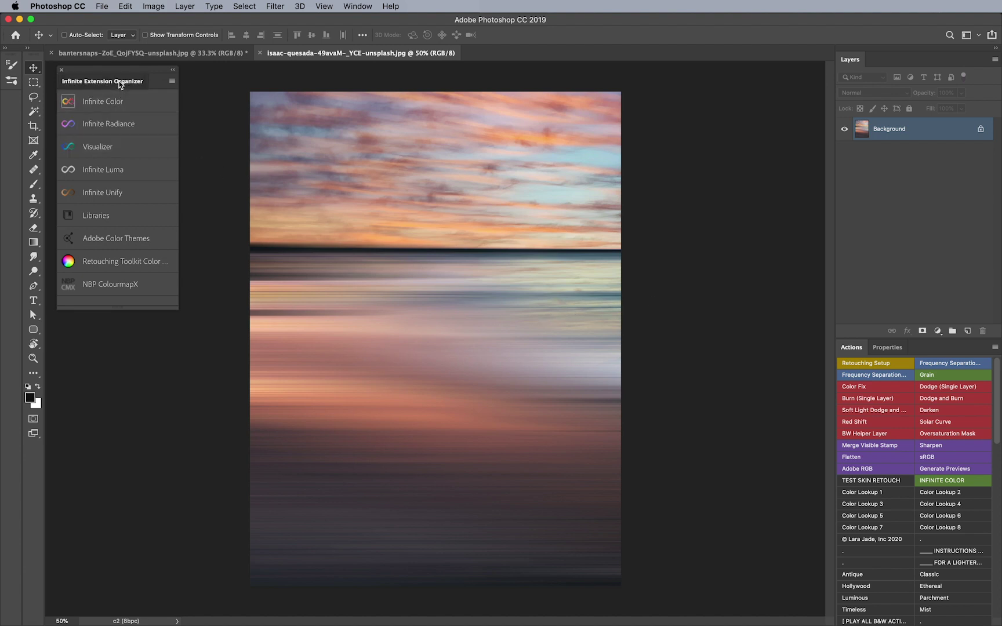
# - Drag the Infinite Extension Organizer panel a little lower, beside the sunset seascape photo
pyautogui.moveTo(119, 85); pyautogui.dragTo(121, 111)
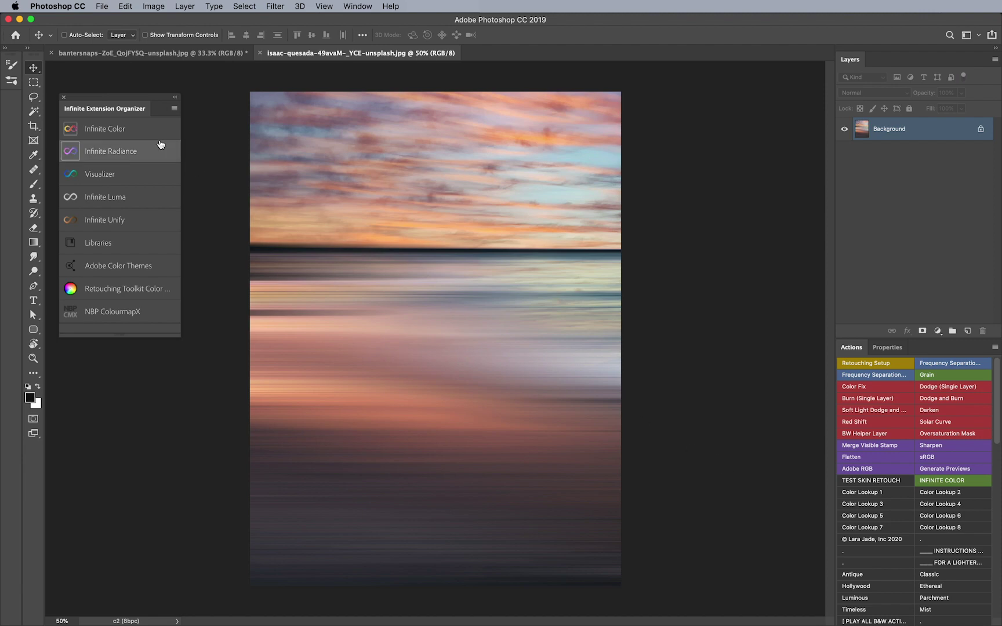
# - Toggle the Infinite Color and Infinite Luma panels from the organizer, leaving both open
pyautogui.click(124, 132)
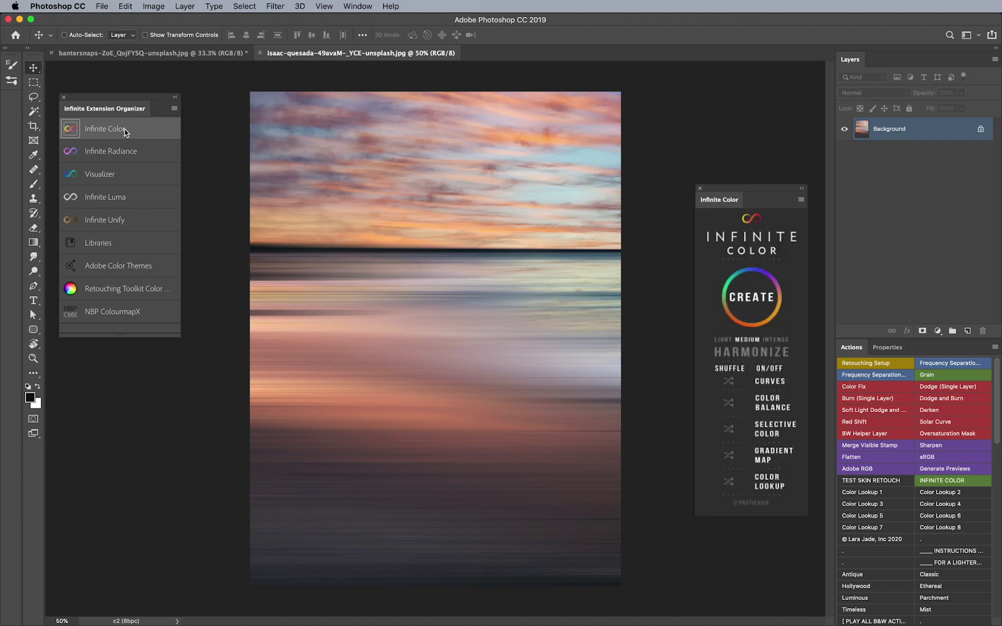
pyautogui.click(124, 130)
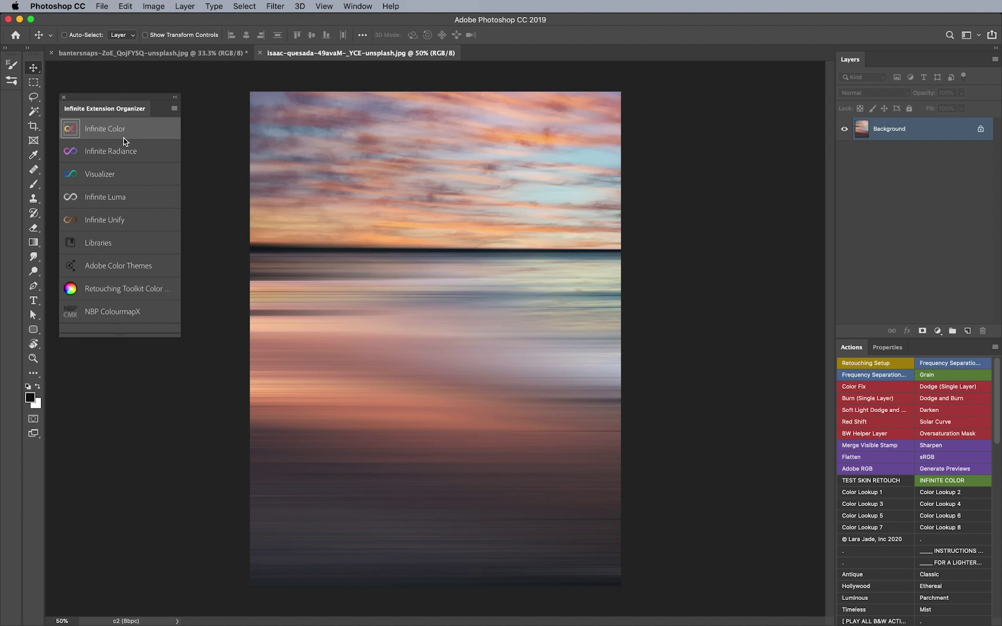
pyautogui.click(109, 201)
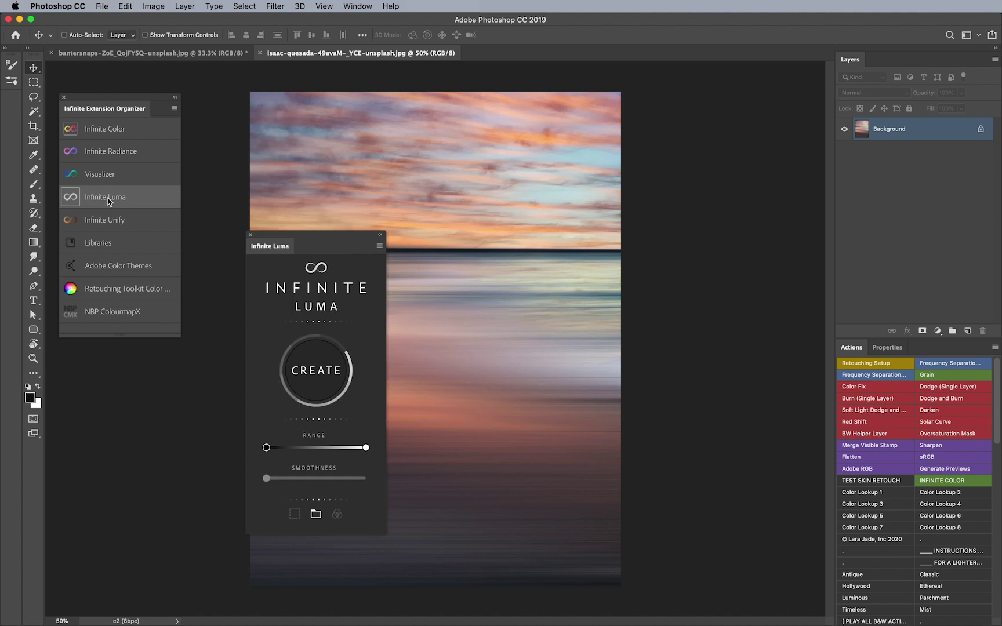
pyautogui.click(108, 201)
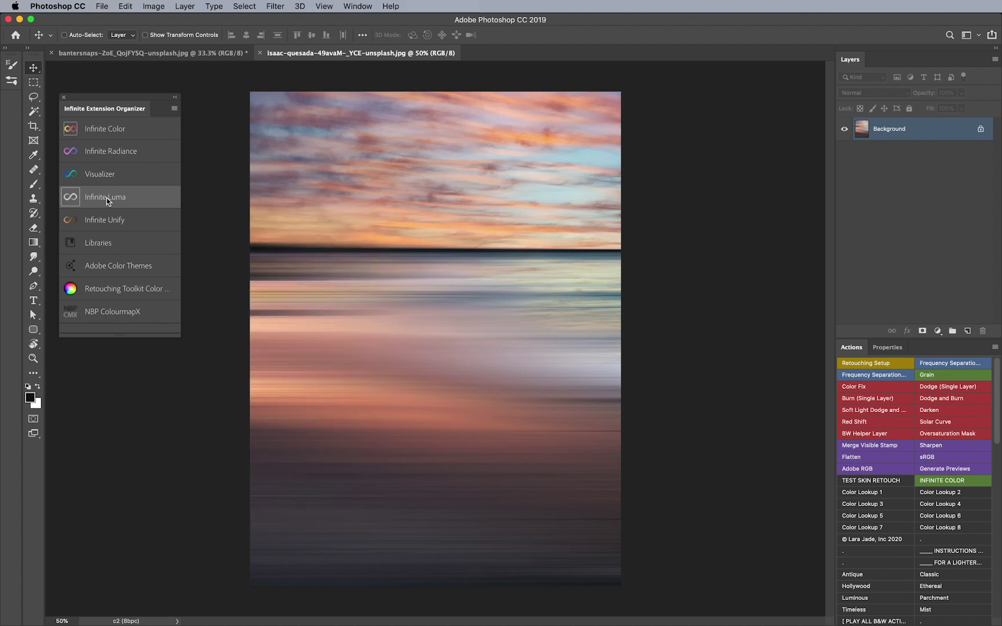
pyautogui.click(124, 133)
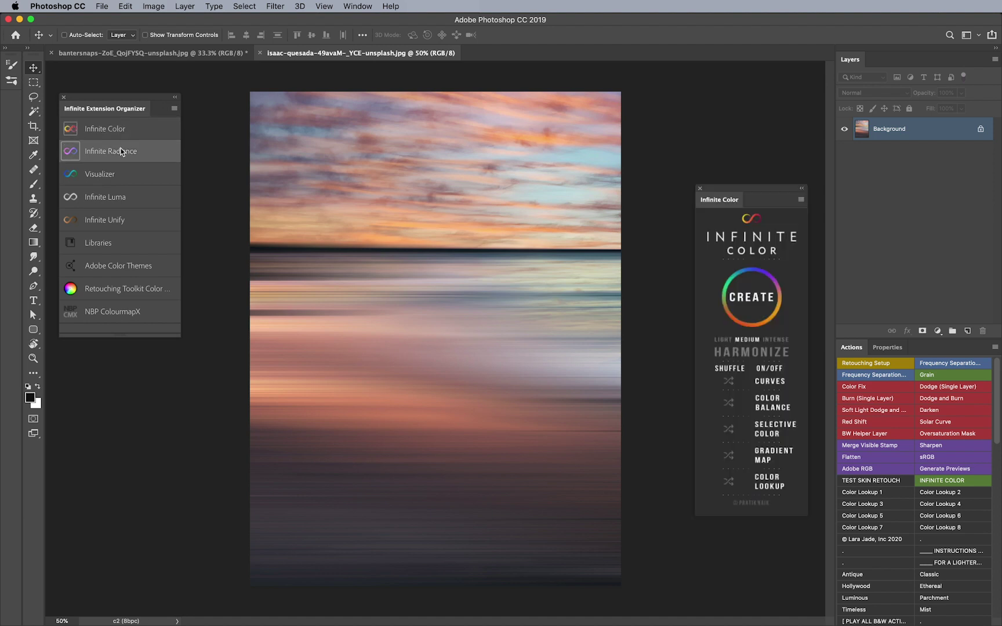
pyautogui.click(105, 196)
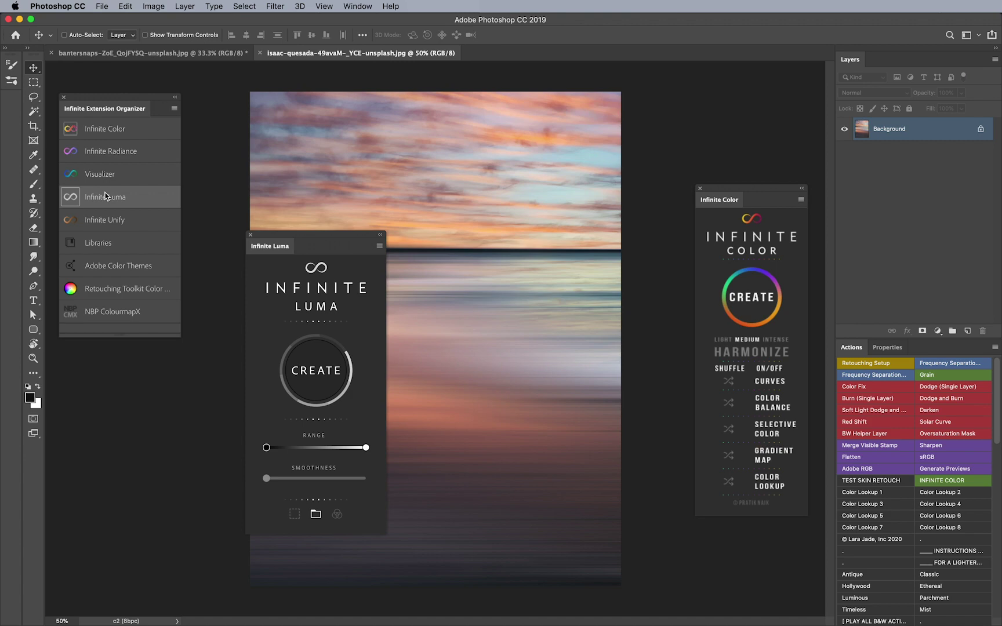
# - Dock Infinite Luma beside Infinite Color on the right, then reopen both with Luma in front
pyautogui.moveTo(282, 245); pyautogui.dragTo(716, 175)
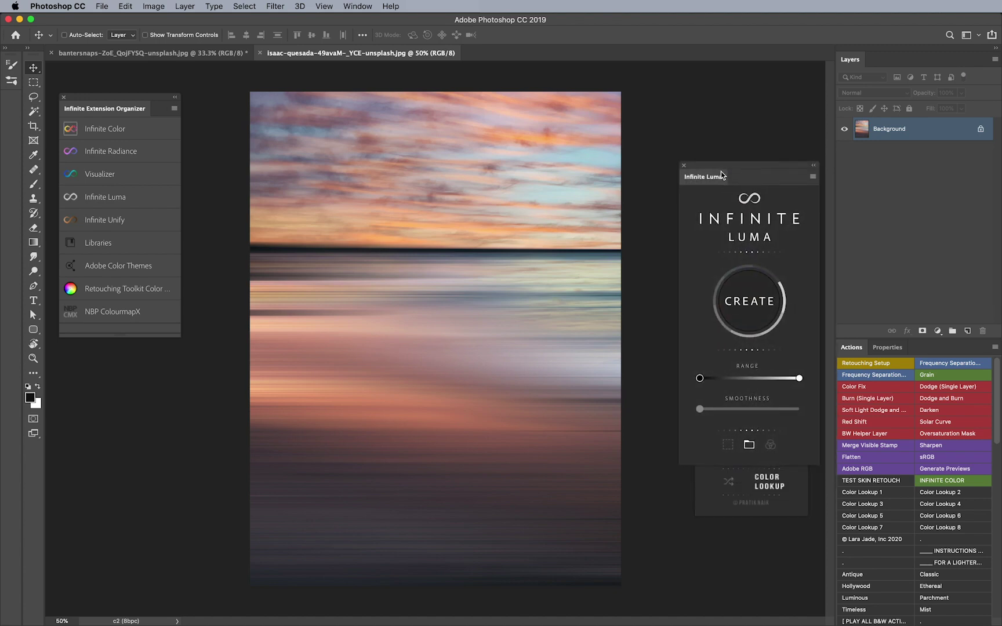
pyautogui.click(100, 197)
pyautogui.click(110, 131)
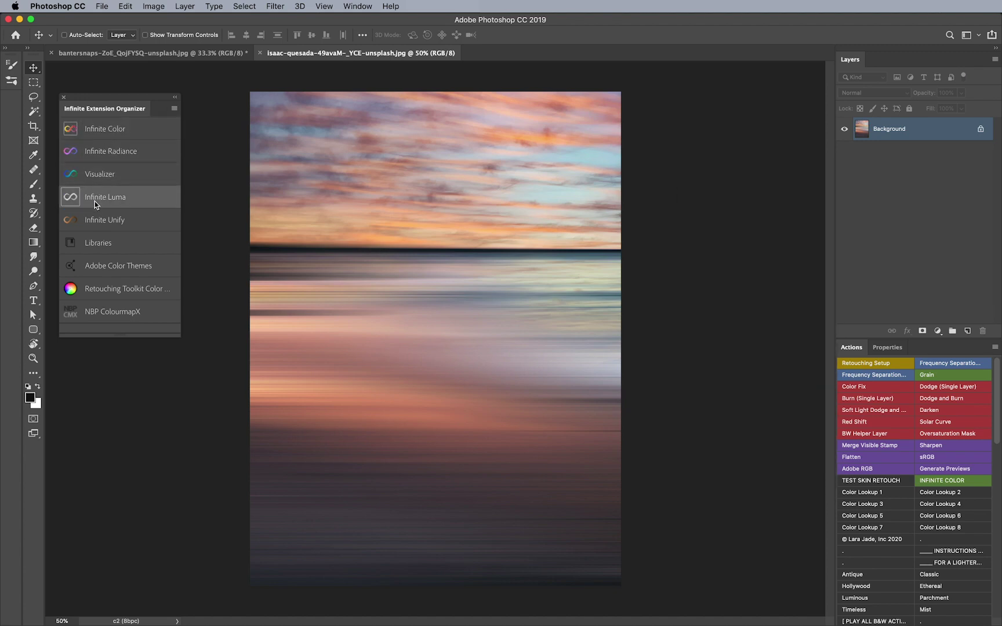
pyautogui.click(94, 203)
pyautogui.click(115, 133)
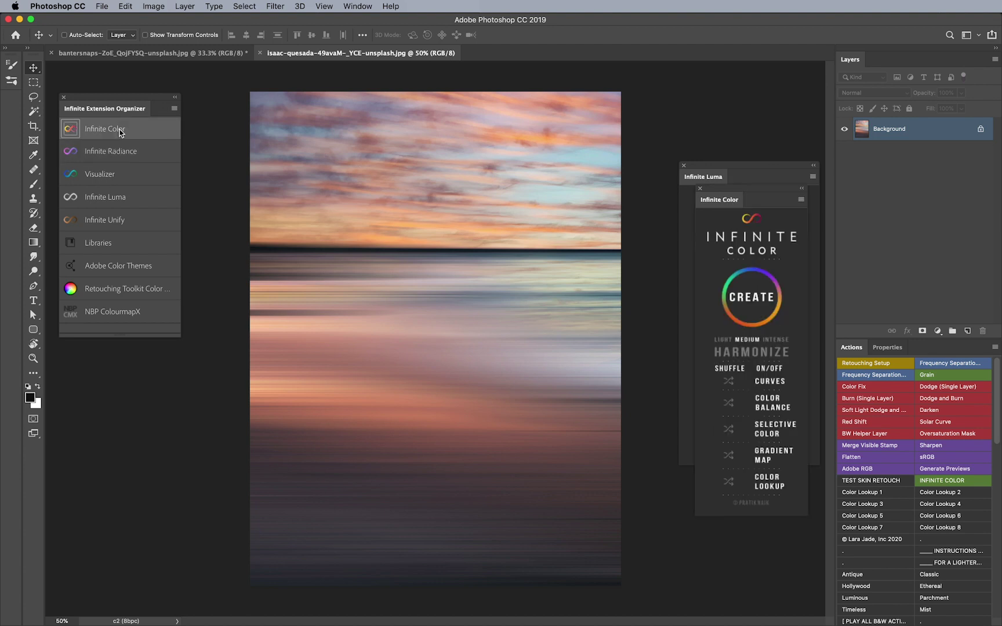
pyautogui.click(115, 190)
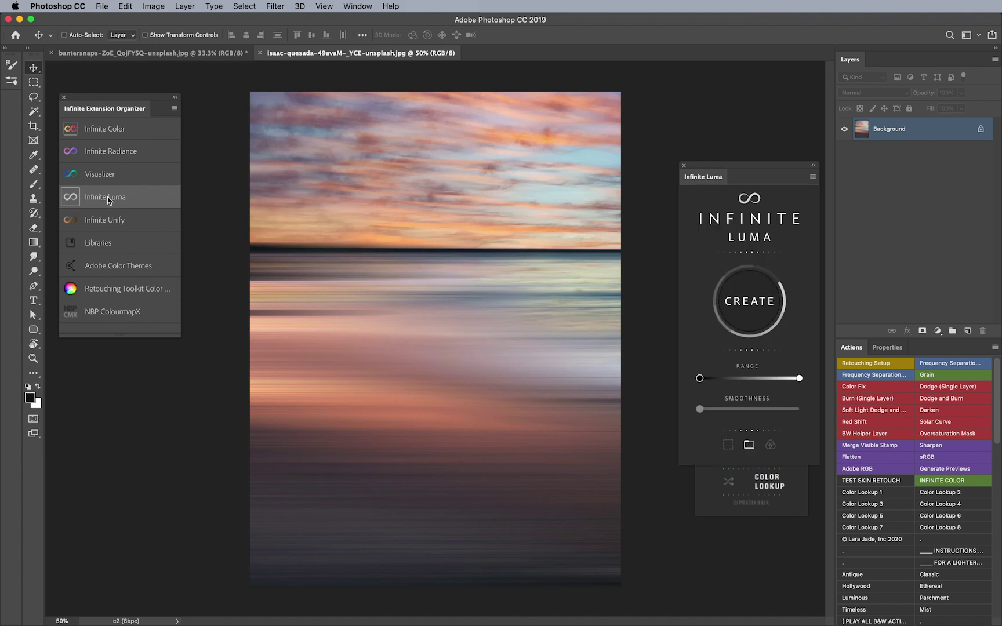
# - Close the NBP ColourmapX, Retouching Toolkit Color Wheels, Infinite Color and Infinite Luma panels
pyautogui.click(127, 130)
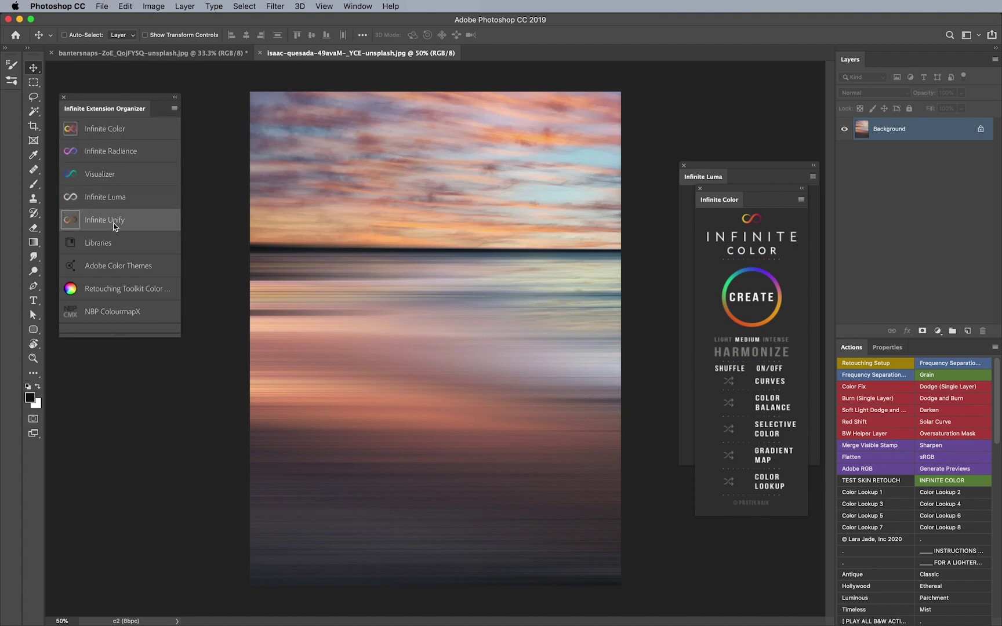
pyautogui.click(113, 313)
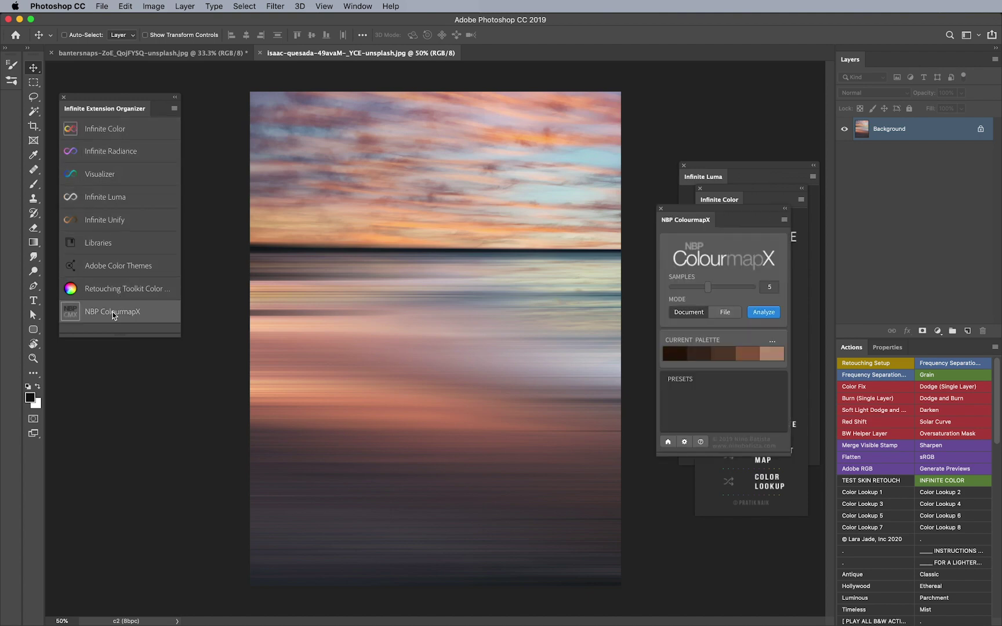
pyautogui.click(113, 313)
pyautogui.click(128, 293)
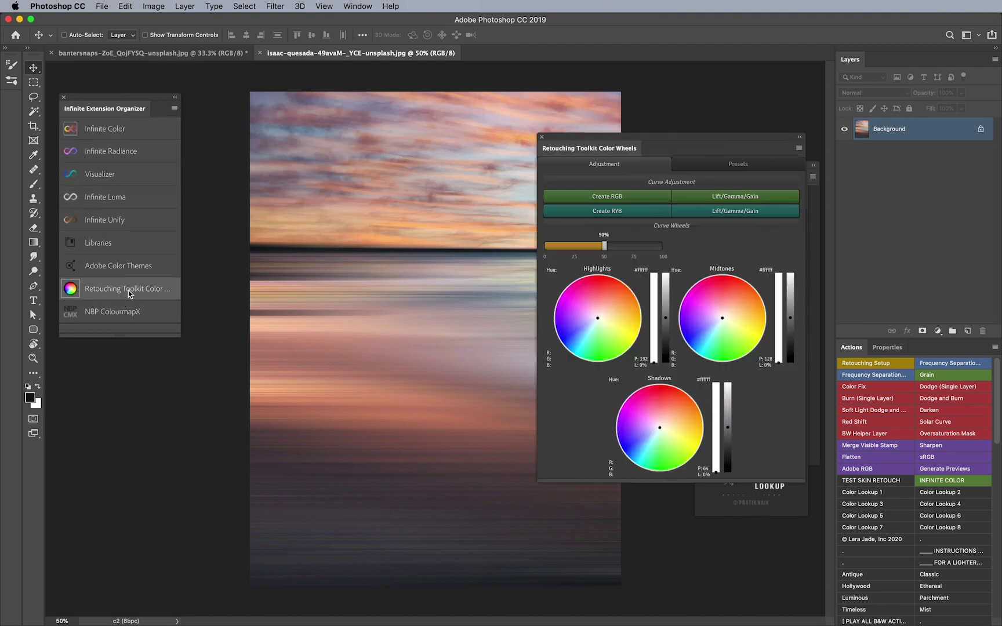
pyautogui.click(128, 292)
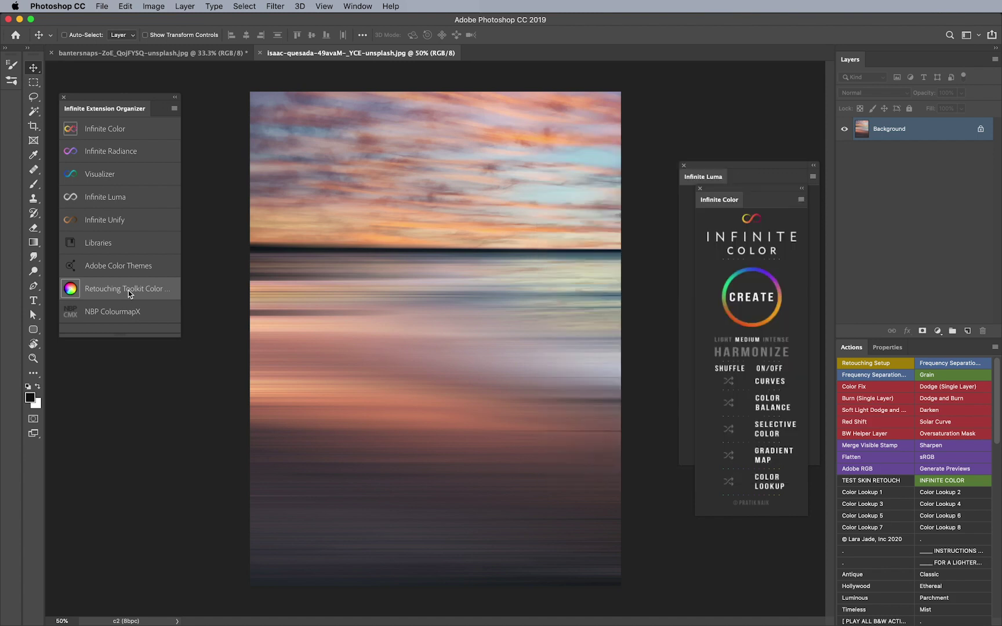
pyautogui.click(131, 139)
pyautogui.click(125, 194)
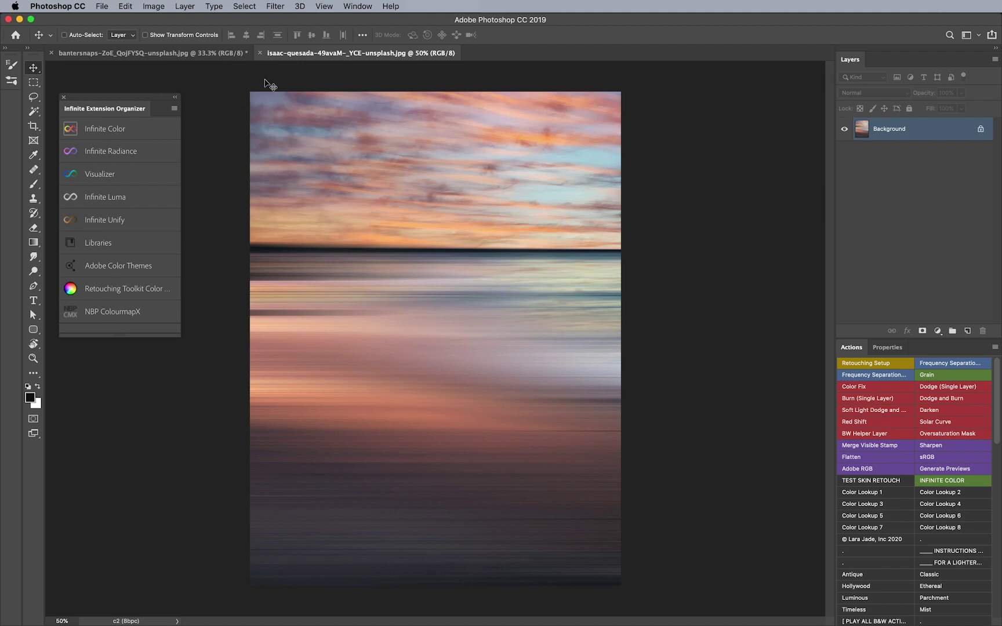
# - Check the Window menu's extension list without choosing, then open the organizer's panel menu
pyautogui.click(362, 6)
pyautogui.moveTo(490, 58)
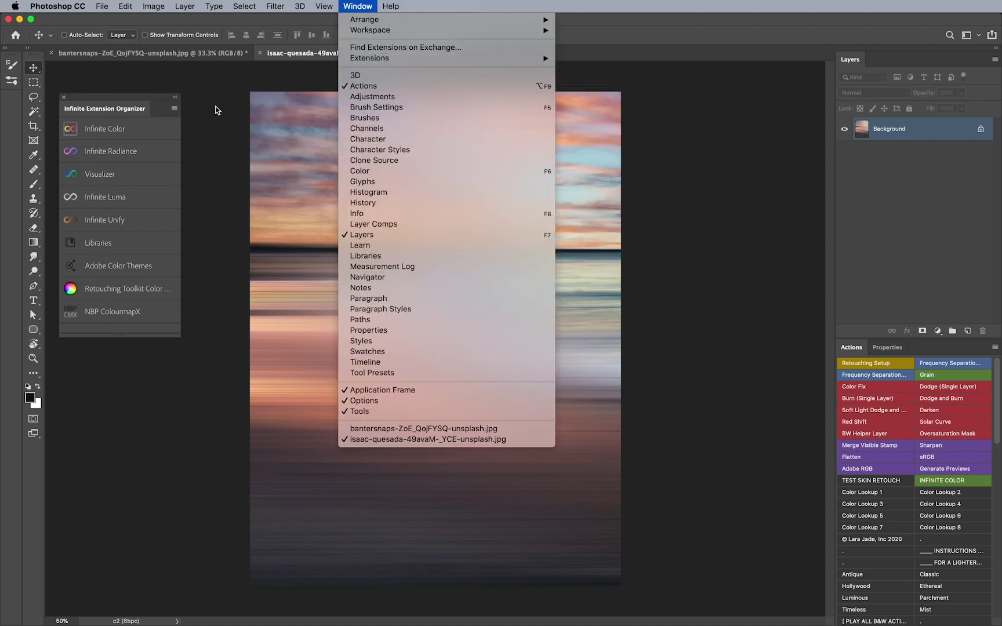
pyautogui.click(206, 110)
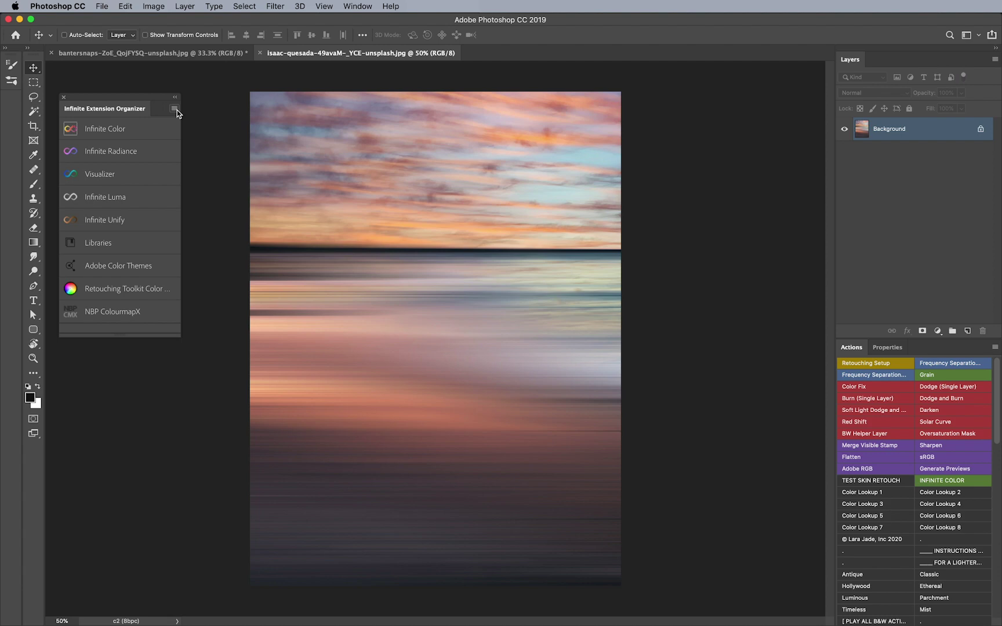
pyautogui.click(176, 109)
# - In the organizer's settings view, rename Infinite Color to COLOR and Infinite Radiance to RADIANCE
pyautogui.click(195, 115)
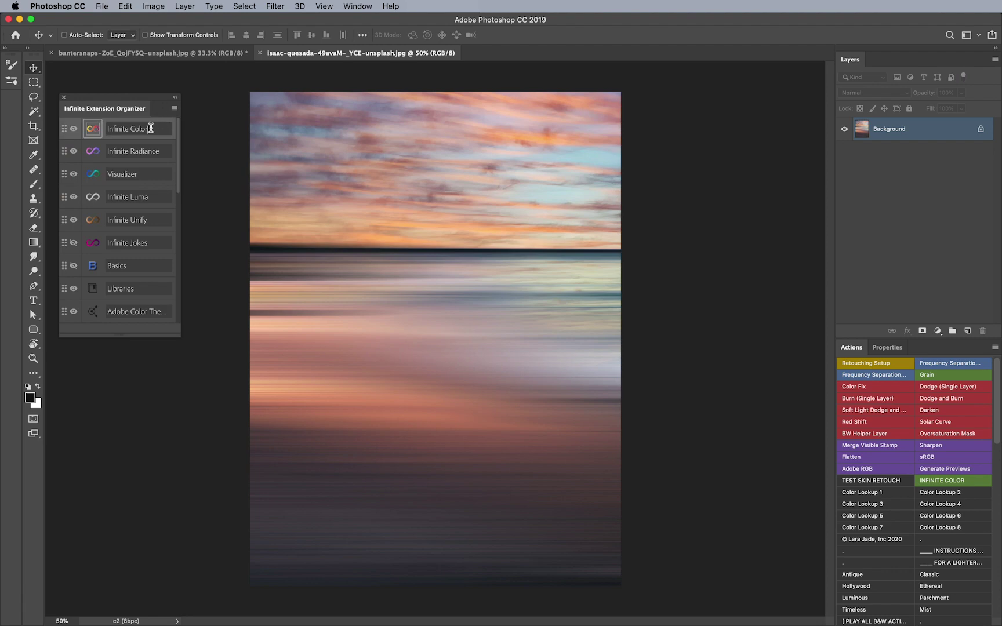
pyautogui.click(150, 128)
pyautogui.write('COLOR')
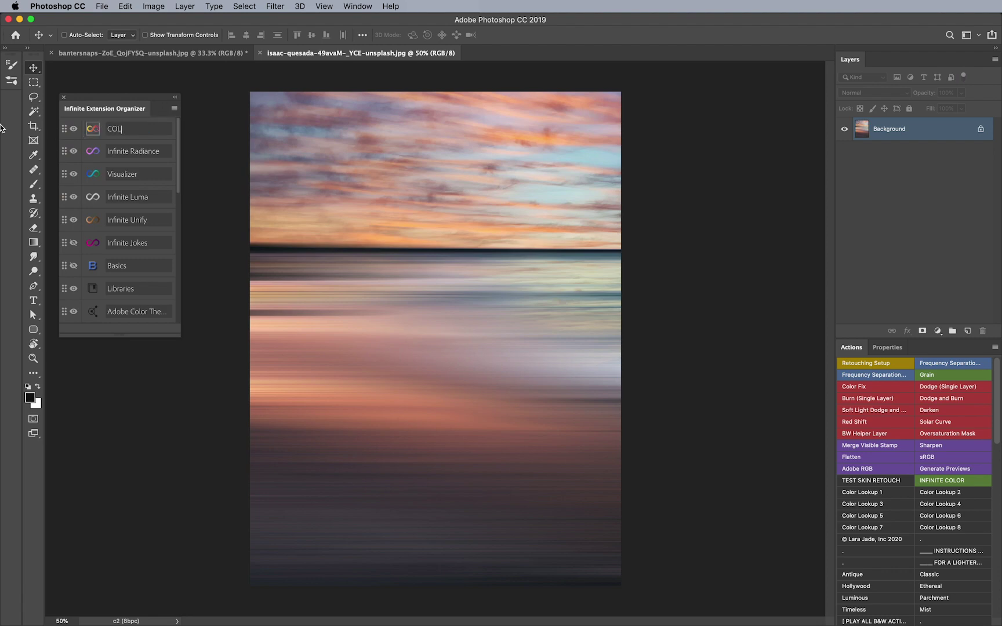
pyautogui.click(115, 152)
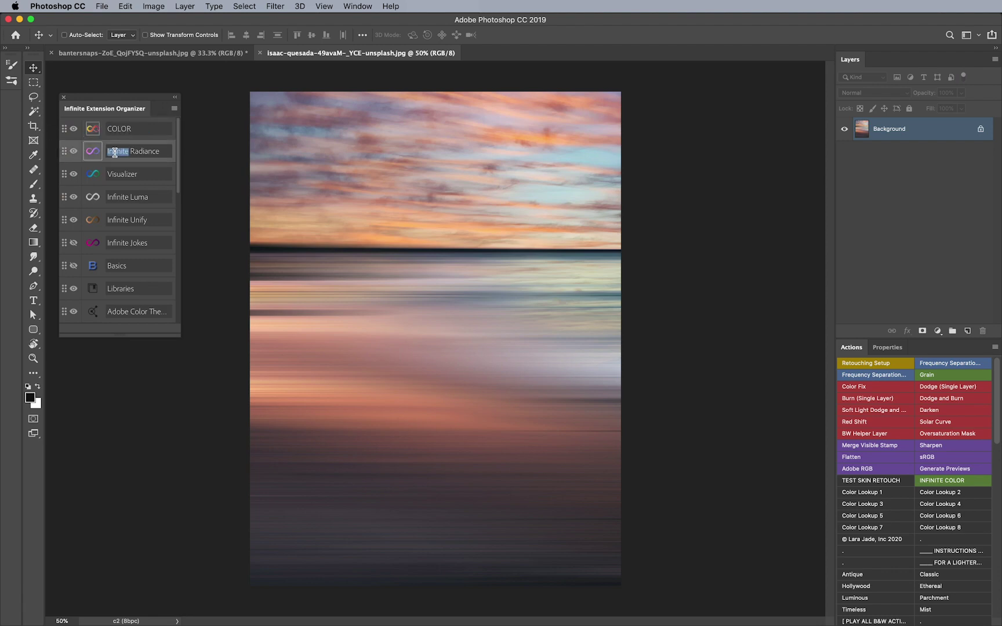
pyautogui.write('CATS')
pyautogui.moveTo(142, 156); pyautogui.dragTo(95, 155)
pyautogui.write('RADIANCE')
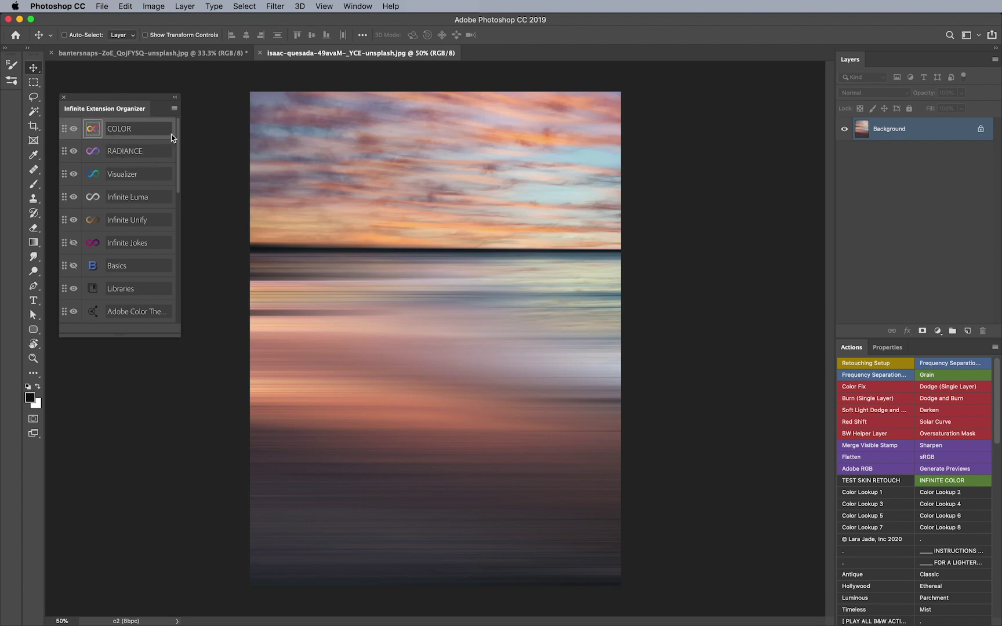
# - Turn off app icons, shrink the organizer to a small narrow box, and reopen settings view
pyautogui.click(174, 109)
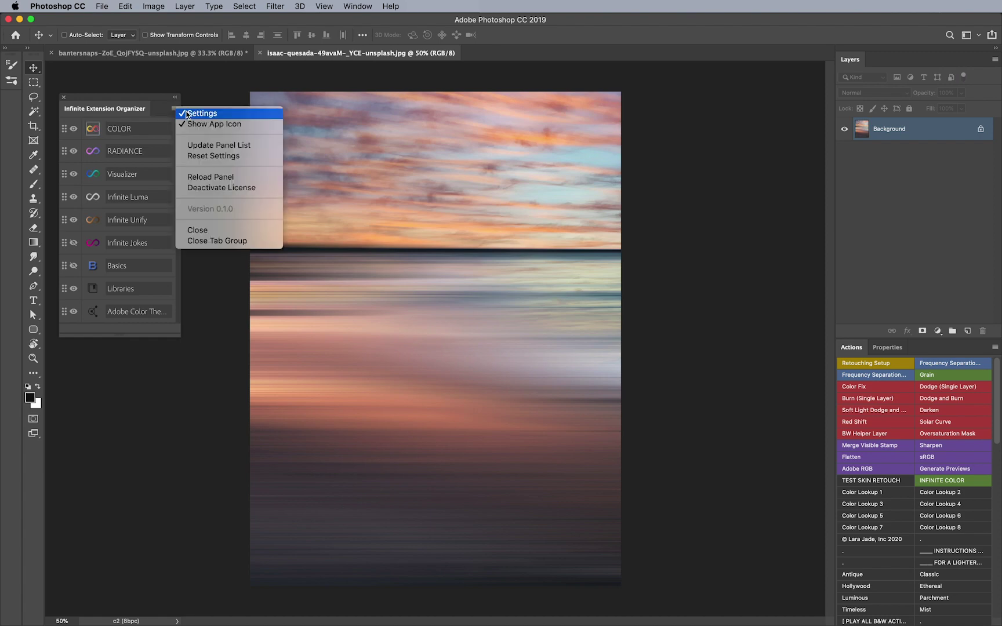
pyautogui.click(186, 114)
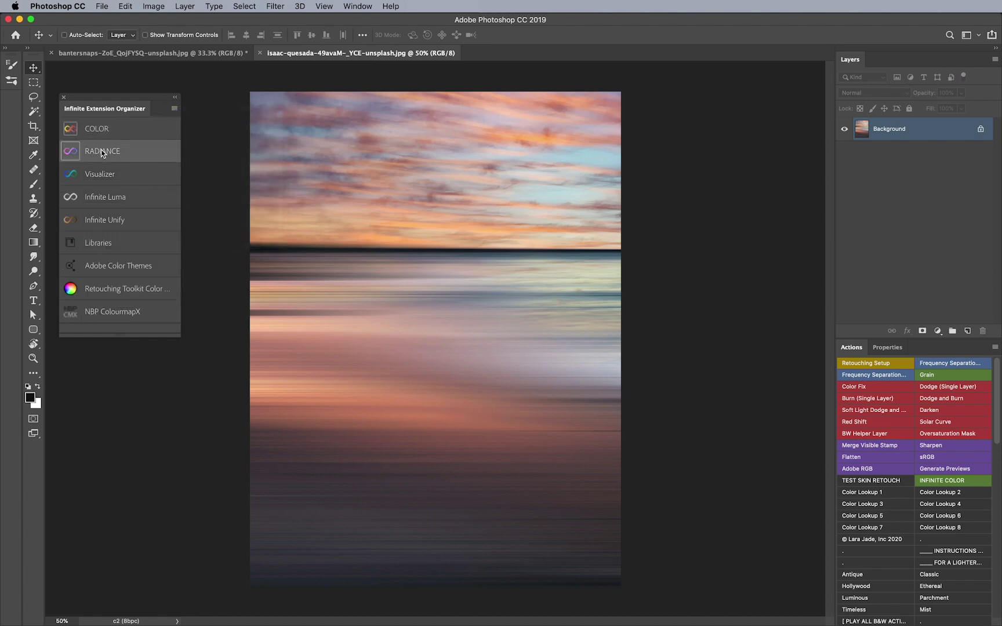
pyautogui.click(173, 109)
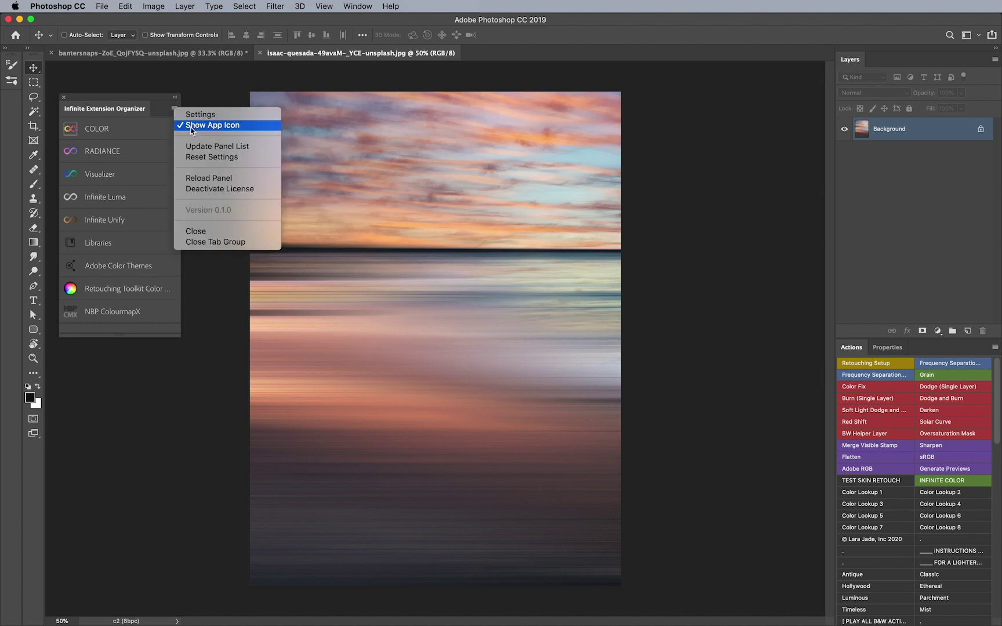
pyautogui.click(191, 125)
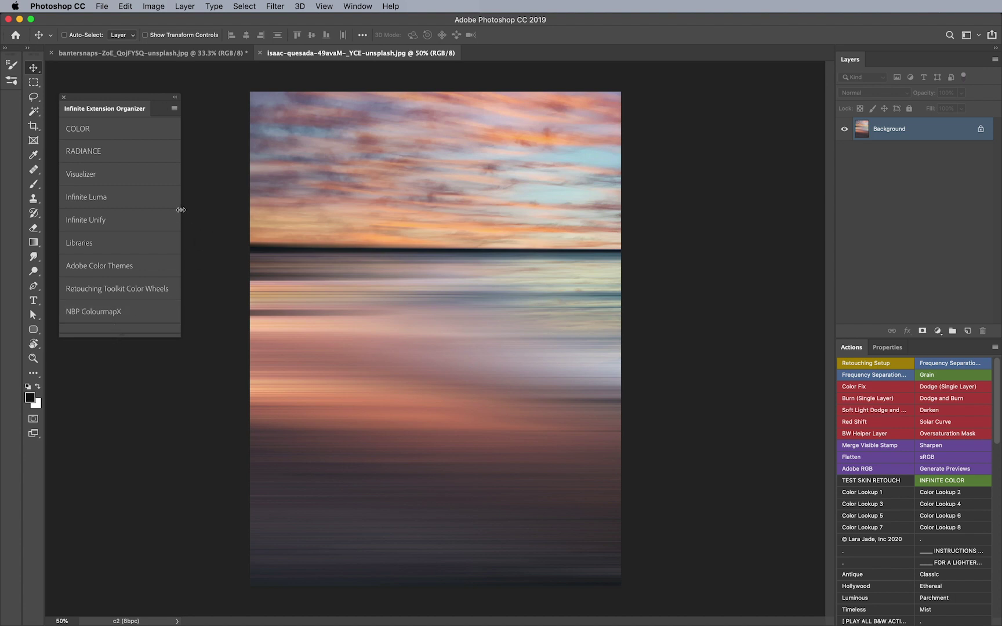
pyautogui.moveTo(180, 212); pyautogui.dragTo(109, 214)
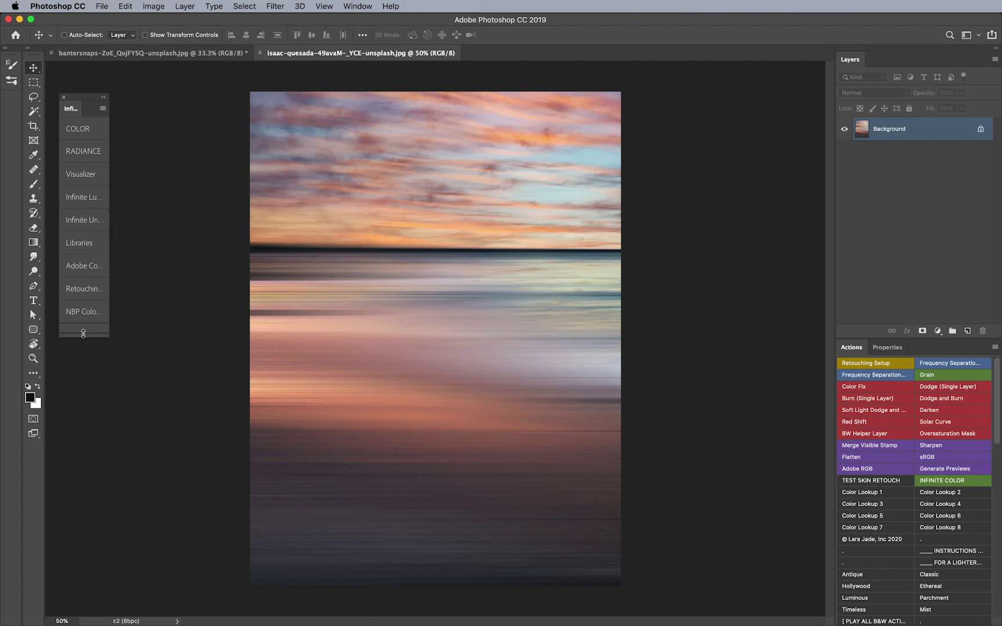
pyautogui.moveTo(83, 329); pyautogui.dragTo(83, 220)
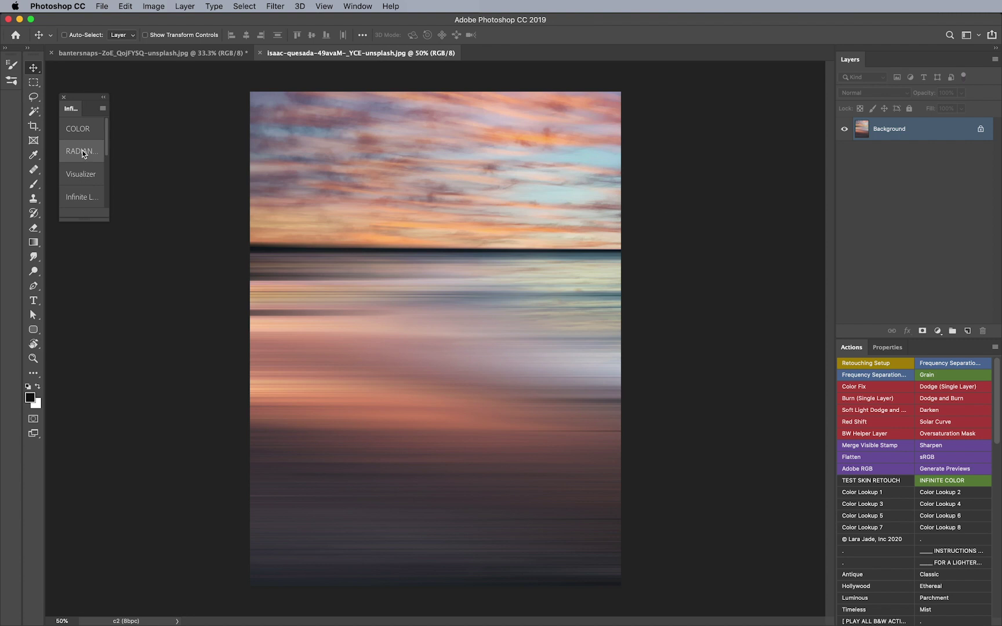
pyautogui.click(103, 110)
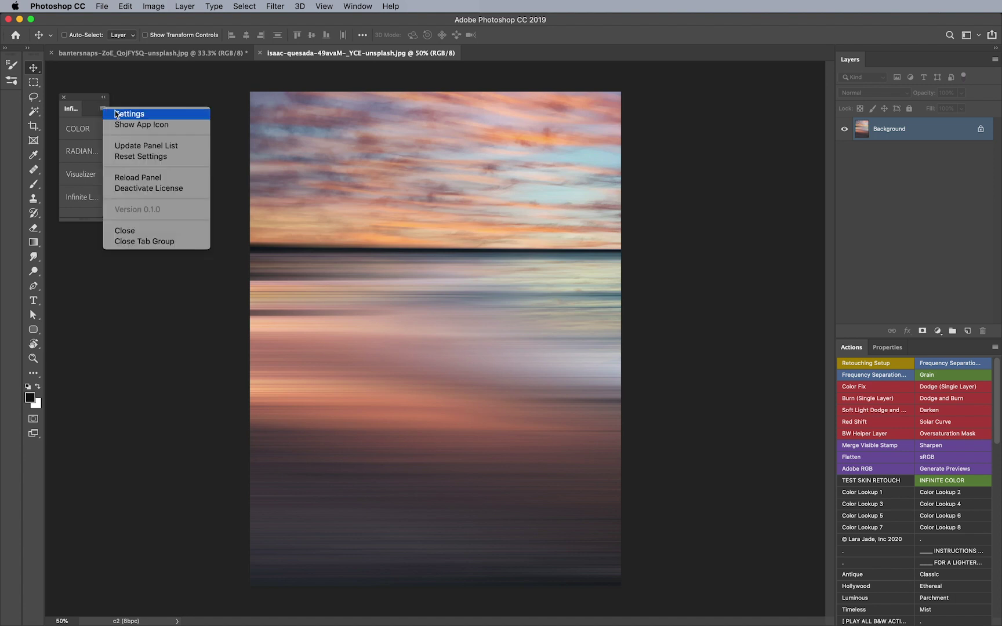
pyautogui.click(129, 114)
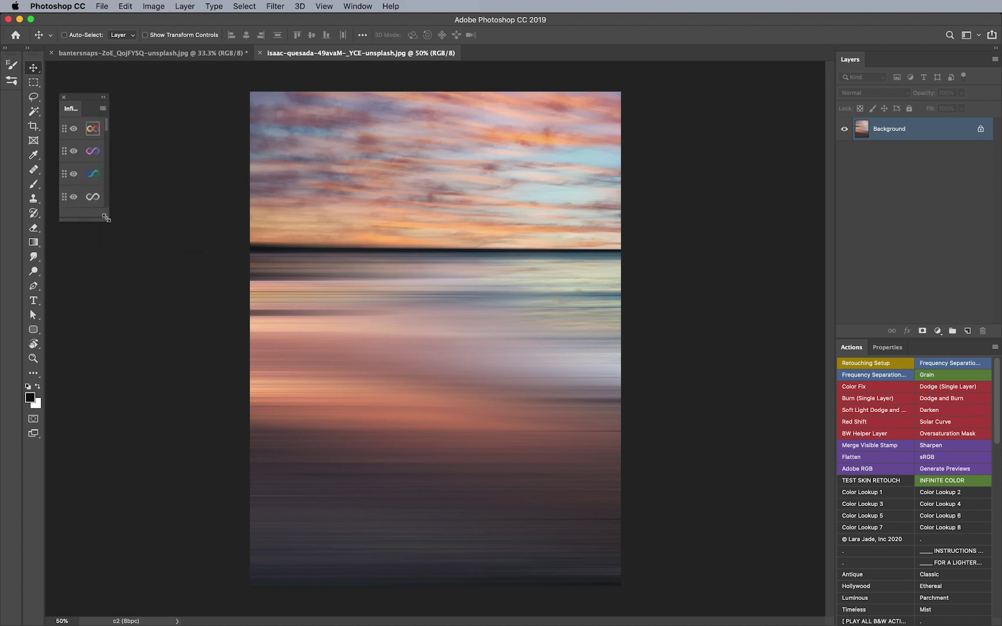
# - Enlarge the organizer, hide RADIANCE and Visualizer, and move COLOR below RADIANCE
pyautogui.moveTo(107, 220); pyautogui.dragTo(231, 312)
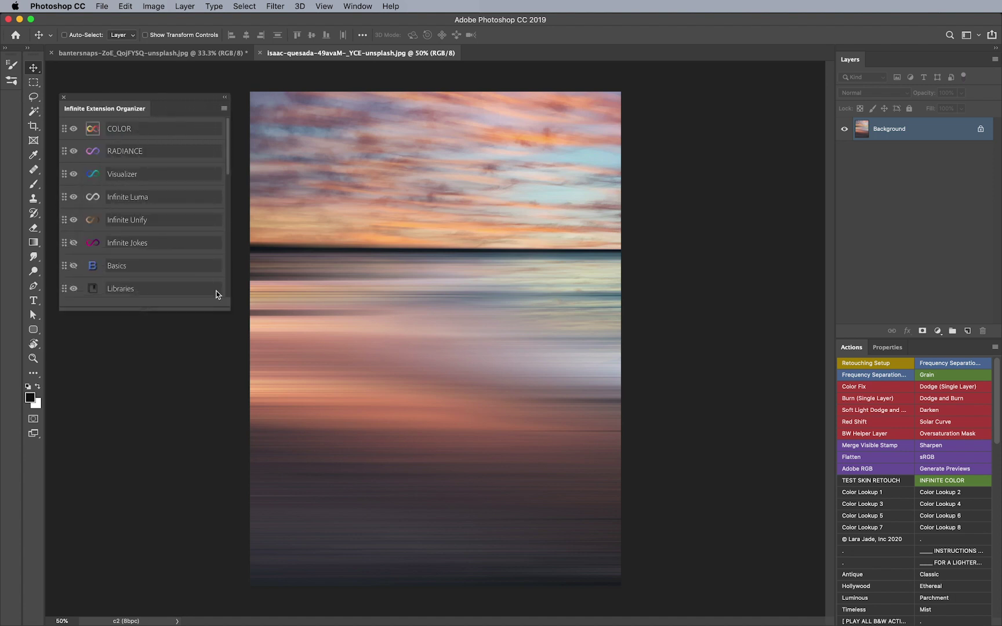
pyautogui.click(74, 151)
pyautogui.click(74, 174)
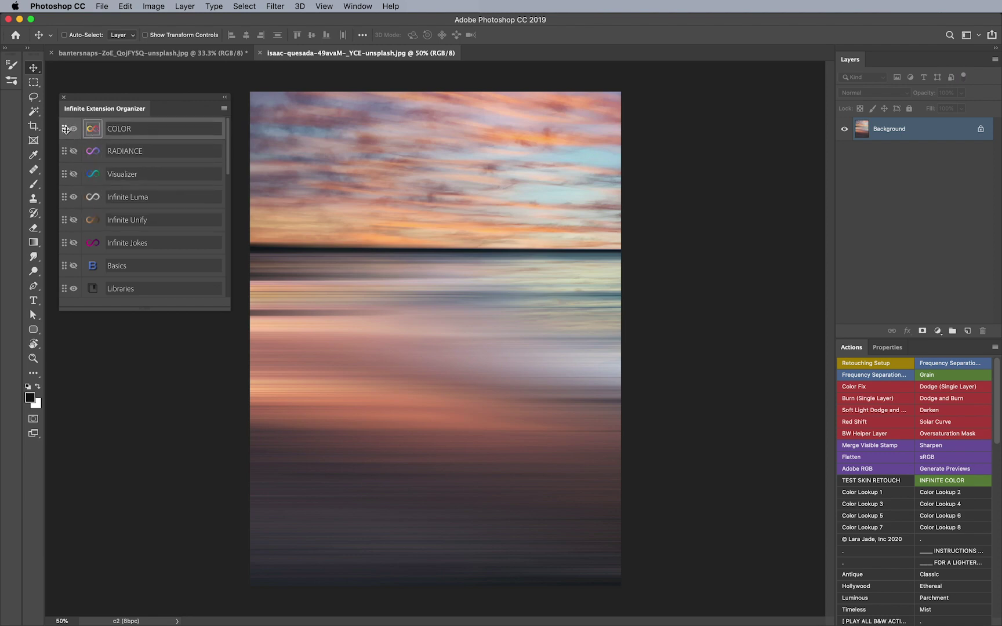
pyautogui.moveTo(64, 128); pyautogui.dragTo(64, 155)
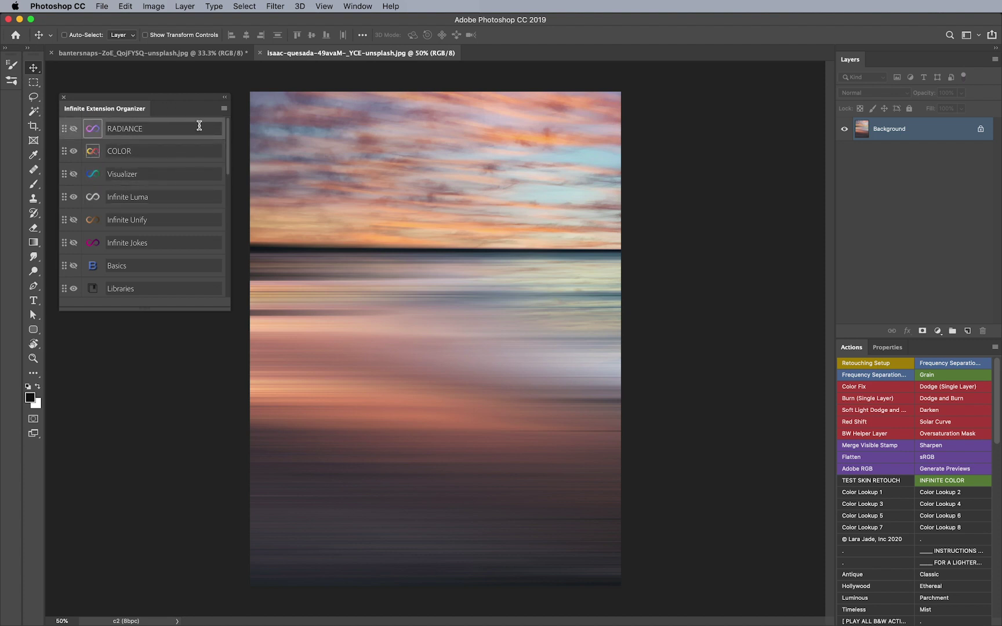
# - Preview the list outside edit mode, resume editing, then exit to the final seven-entry list
pyautogui.click(224, 109)
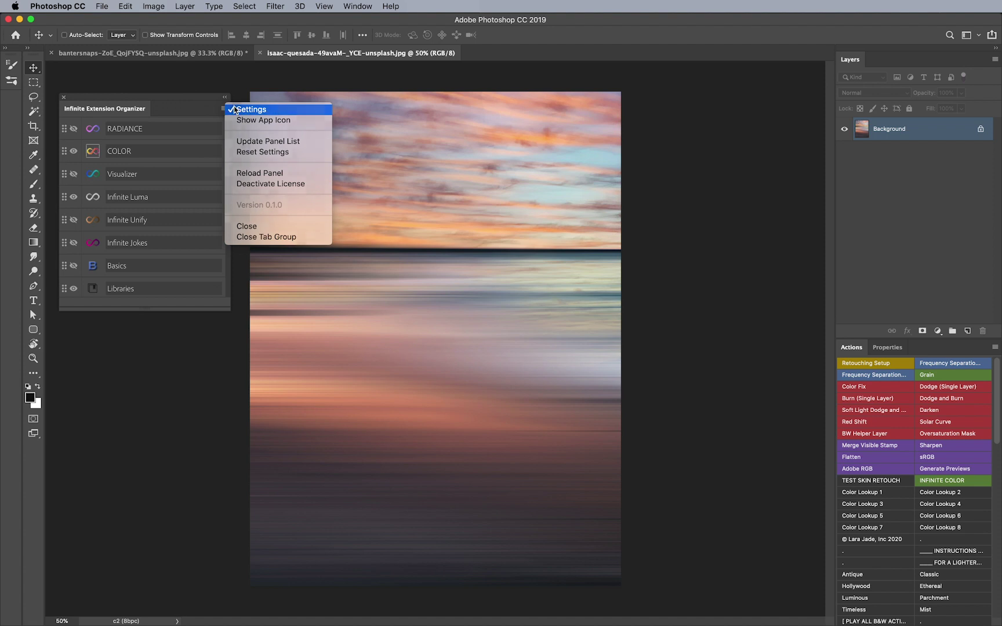
pyautogui.click(232, 106)
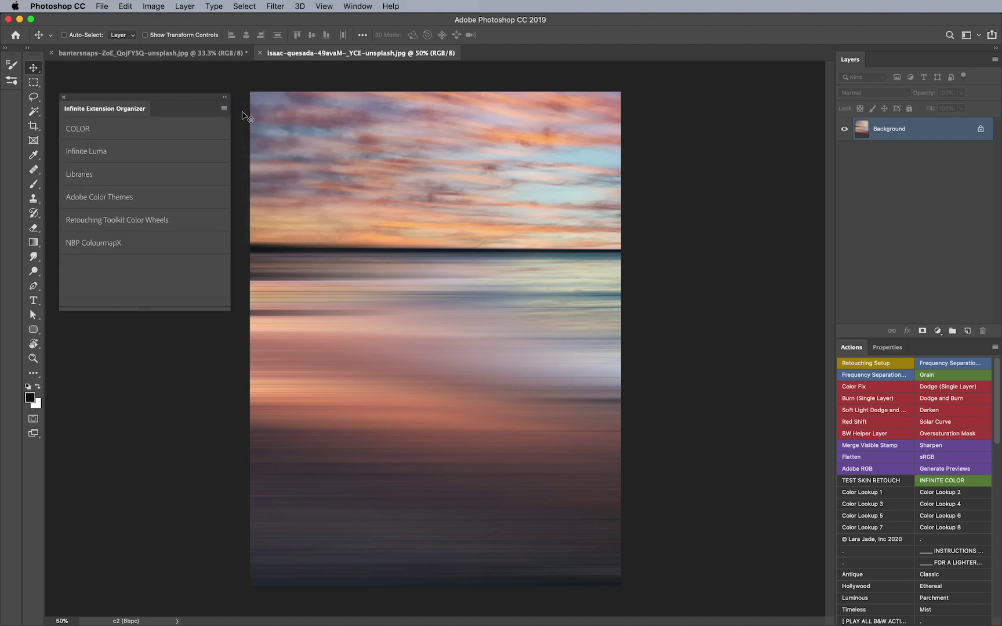
pyautogui.click(224, 109)
pyautogui.click(223, 109)
pyautogui.click(224, 109)
pyautogui.click(239, 115)
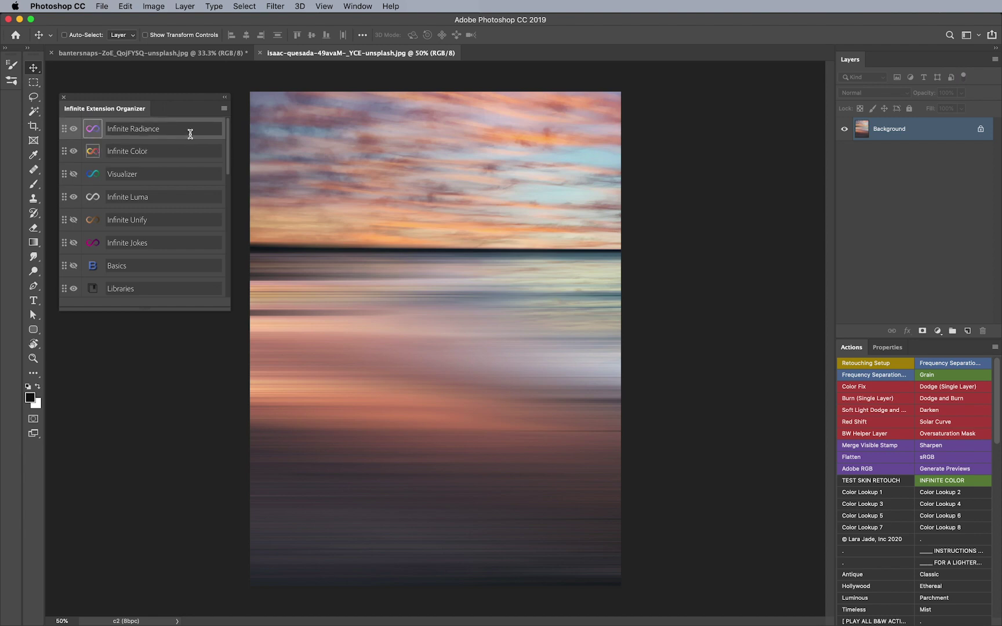
pyautogui.click(224, 109)
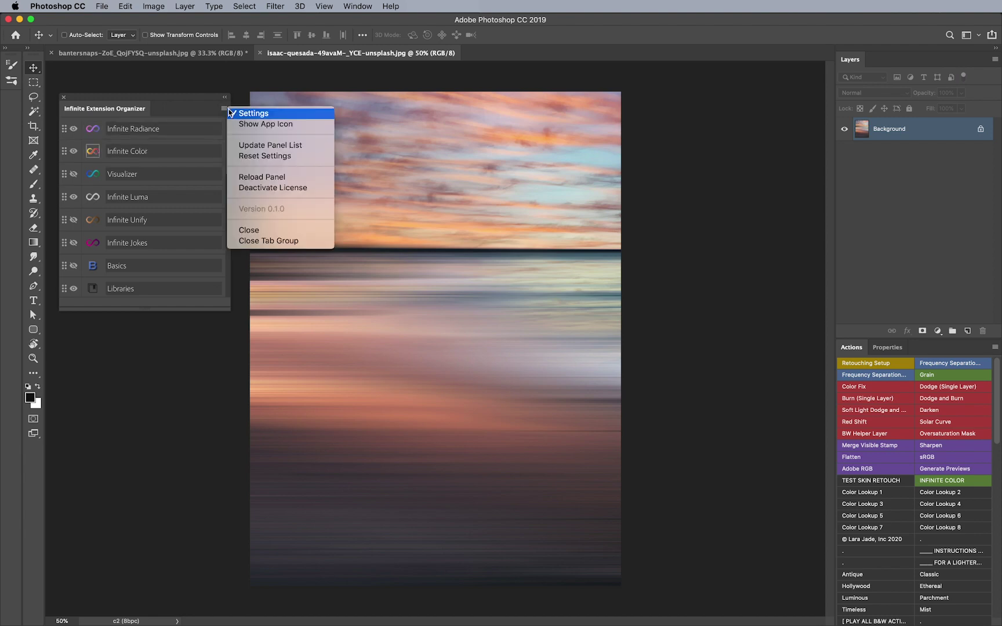
pyautogui.click(235, 113)
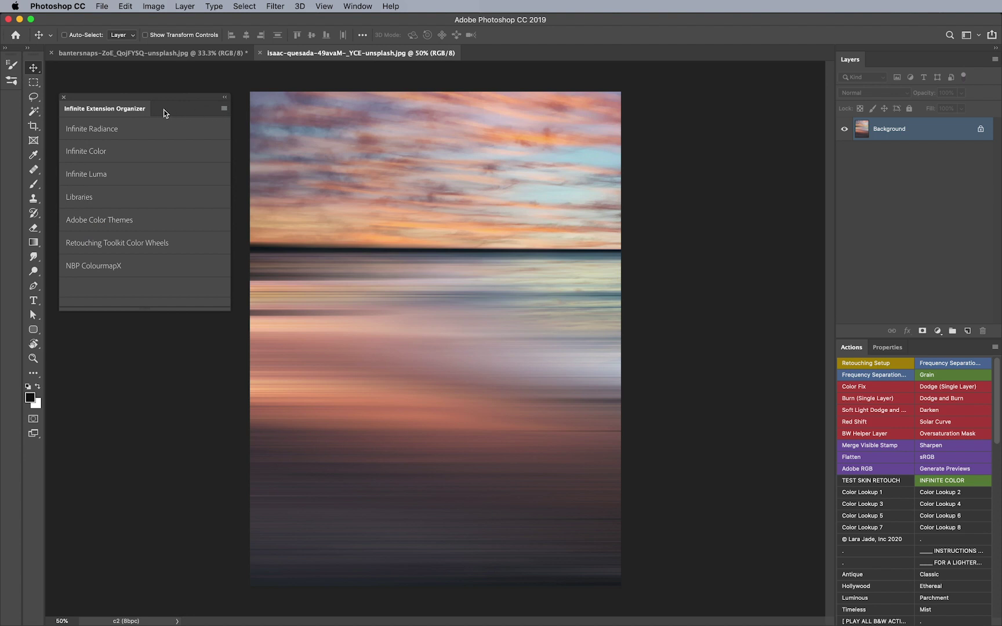
# - Dock the organizer on the left, turn on app icons, and collapse it to an icon strip
pyautogui.moveTo(142, 109); pyautogui.dragTo(46, 148)
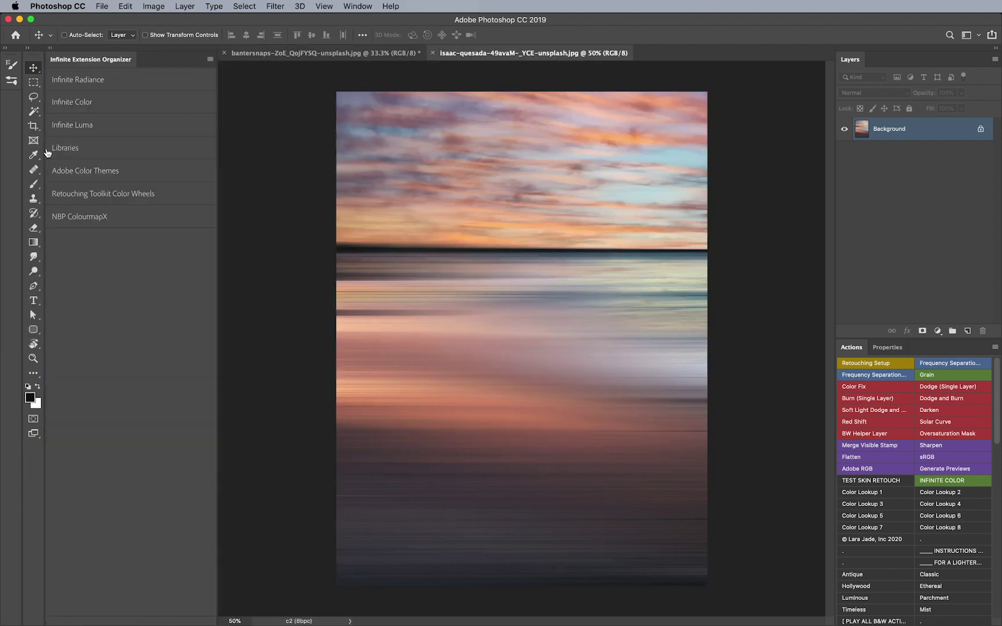
pyautogui.click(210, 59)
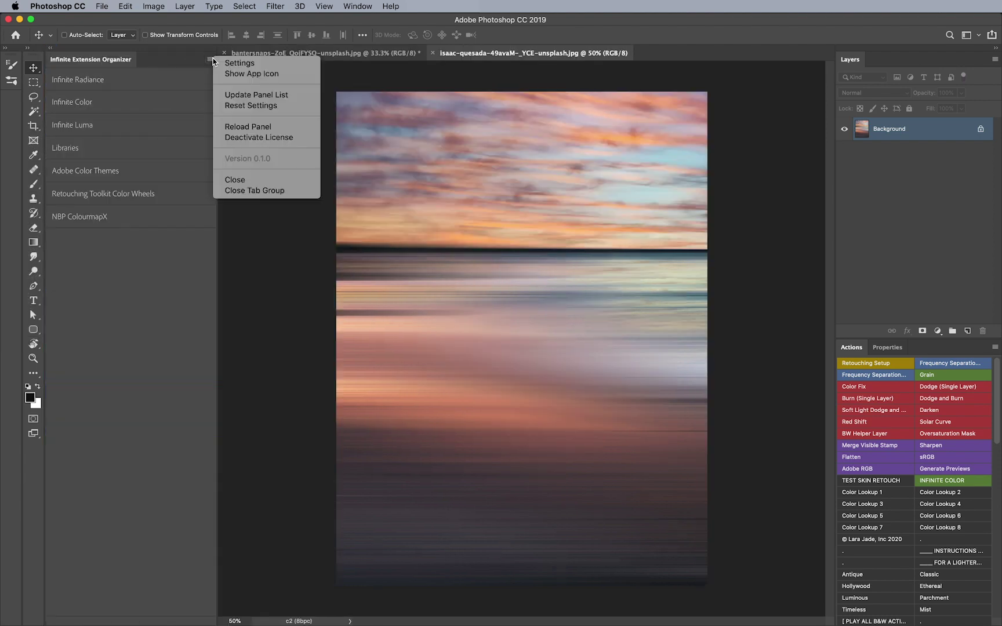
pyautogui.click(222, 73)
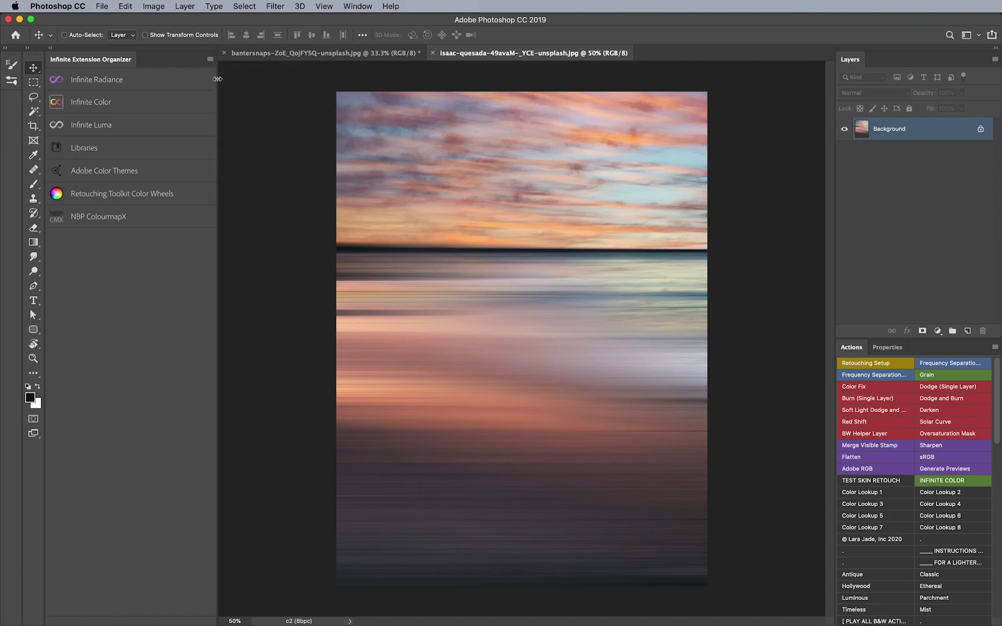
pyautogui.moveTo(218, 78); pyautogui.dragTo(58, 96)
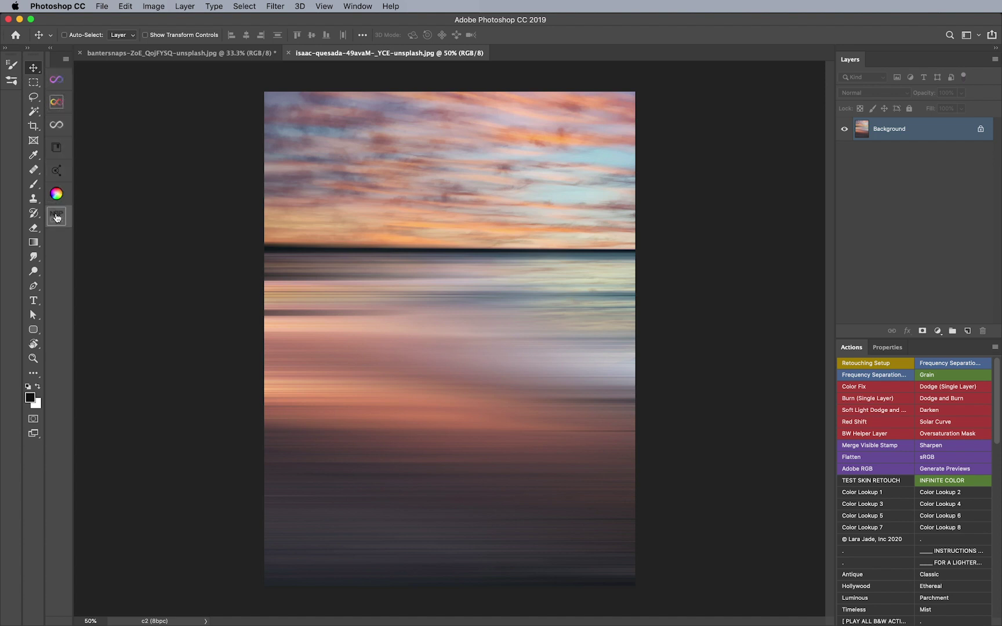
# - Switch the docked organizer back to text labels and widen it so names read fully
pyautogui.click(66, 62)
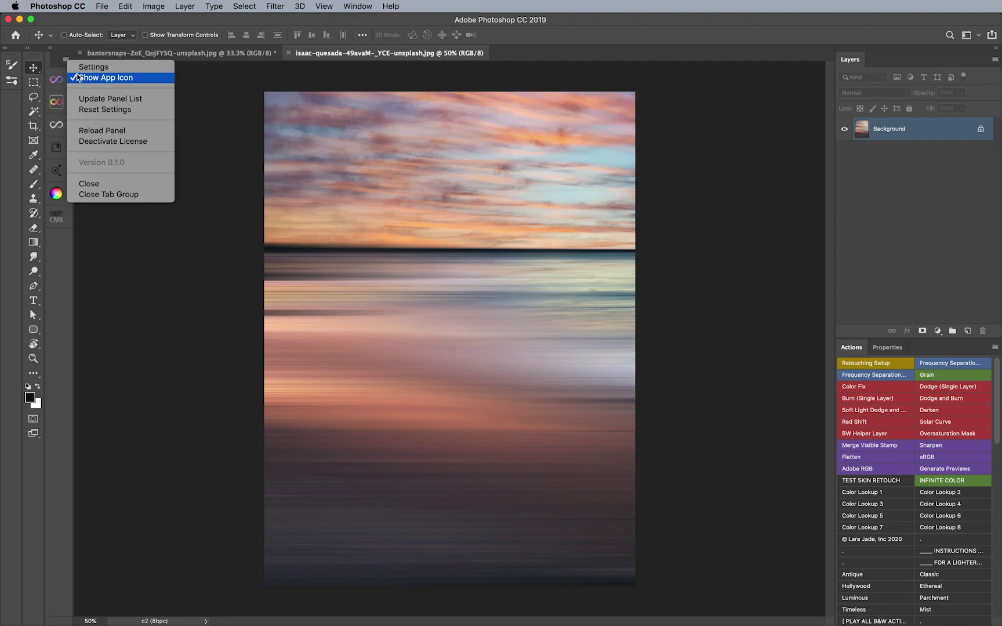
pyautogui.click(81, 77)
pyautogui.moveTo(73, 90); pyautogui.dragTo(171, 96)
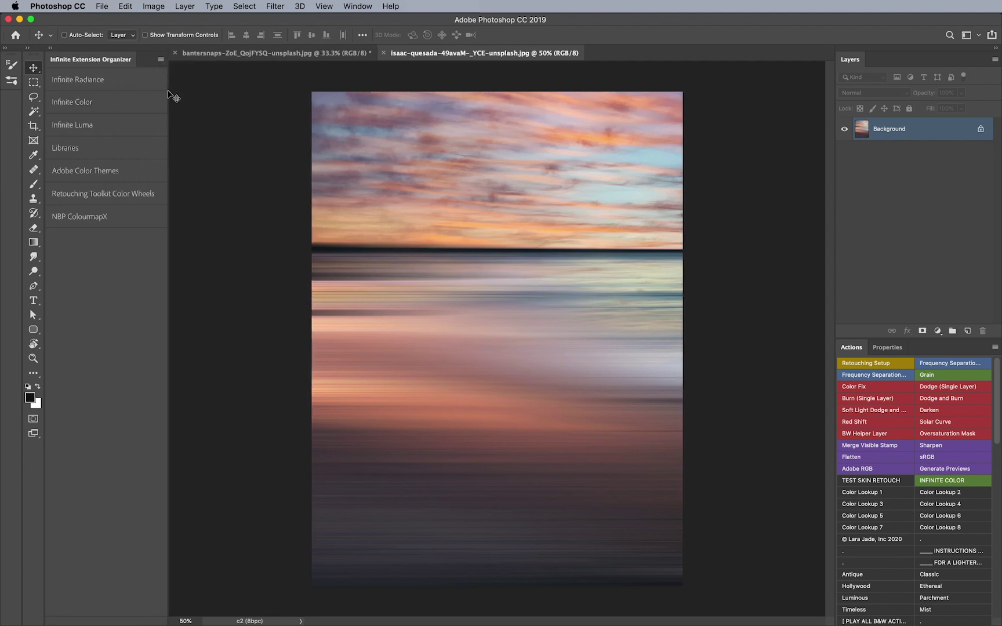
pyautogui.moveTo(170, 95); pyautogui.dragTo(168, 94)
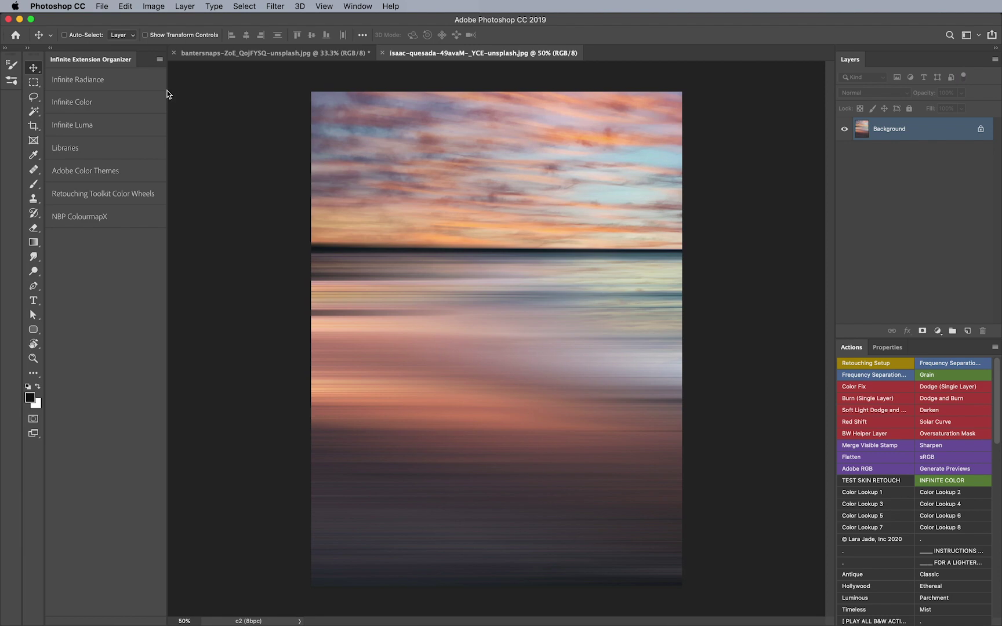